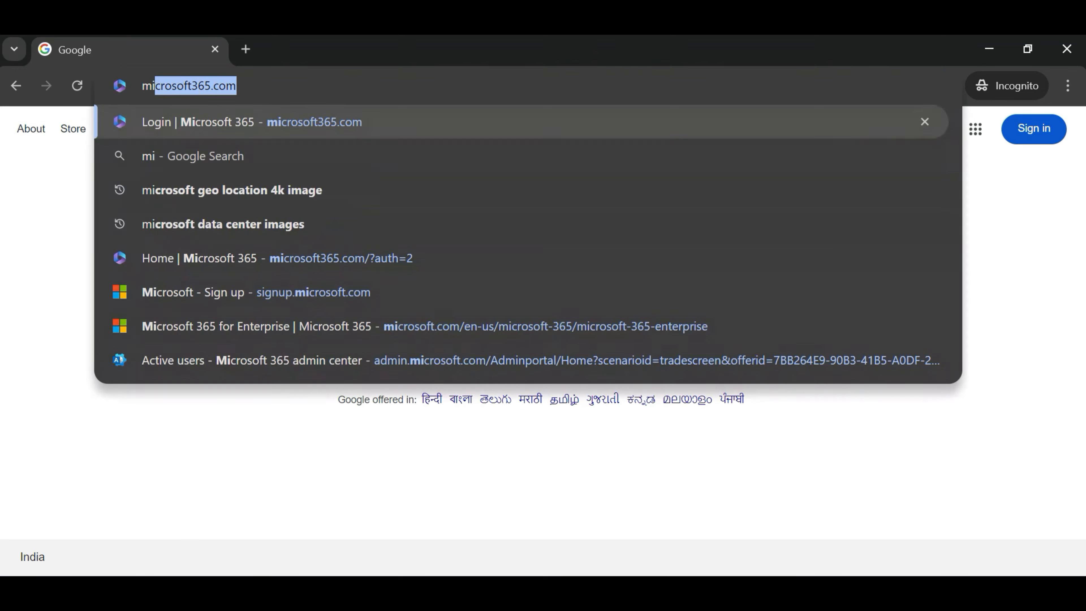
Sign in to Microsoft 365 with the admin account password, declining to stay signed in.
{"action": "key", "text": "Return"}
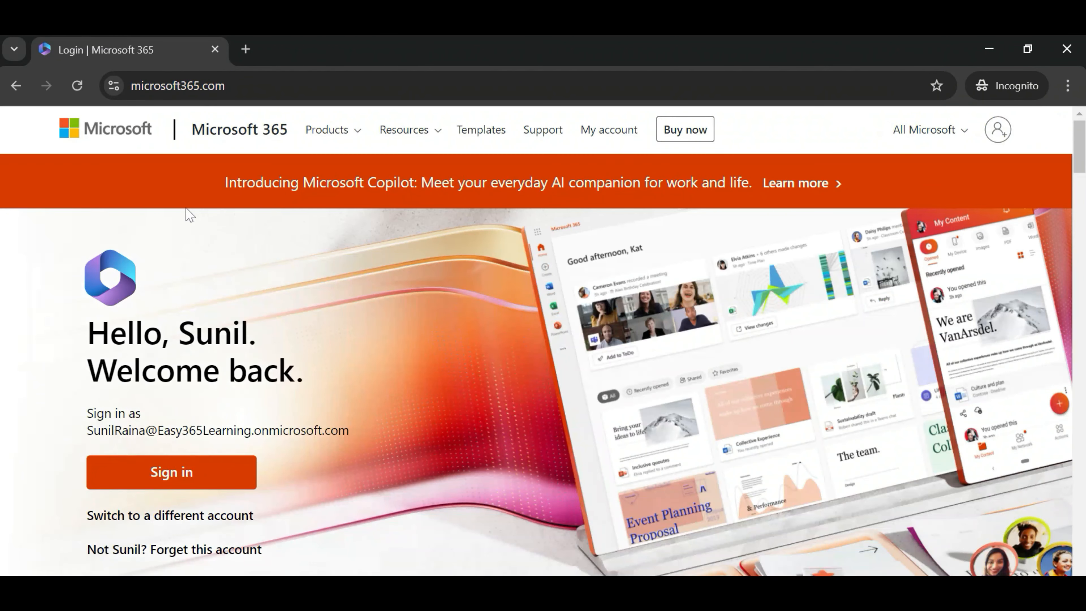
{"action": "left_click", "coordinate": [195, 474]}
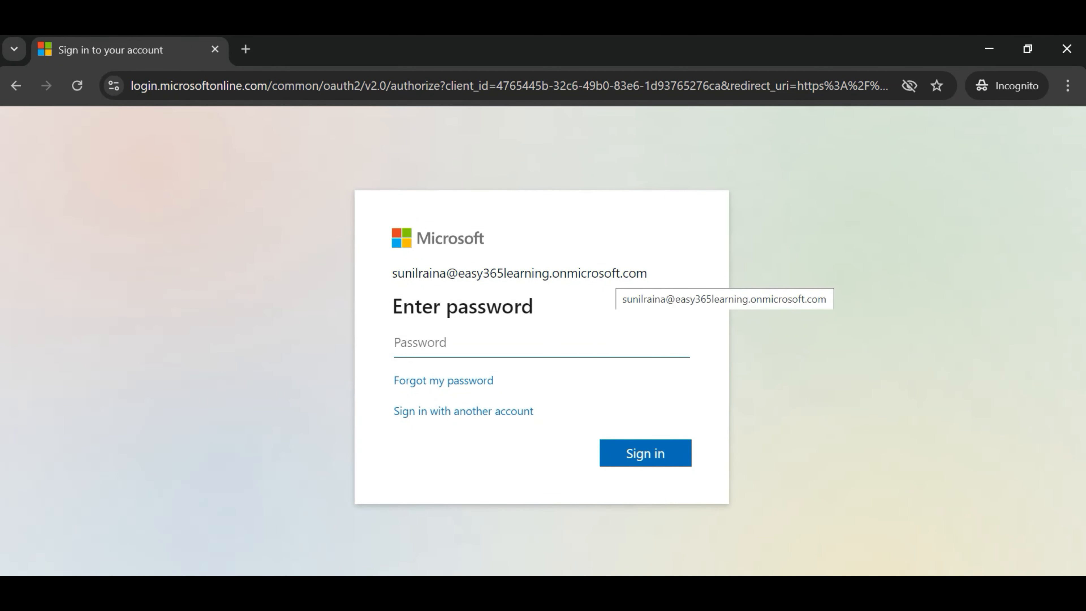
{"action": "type", "text": "•••••••••"}
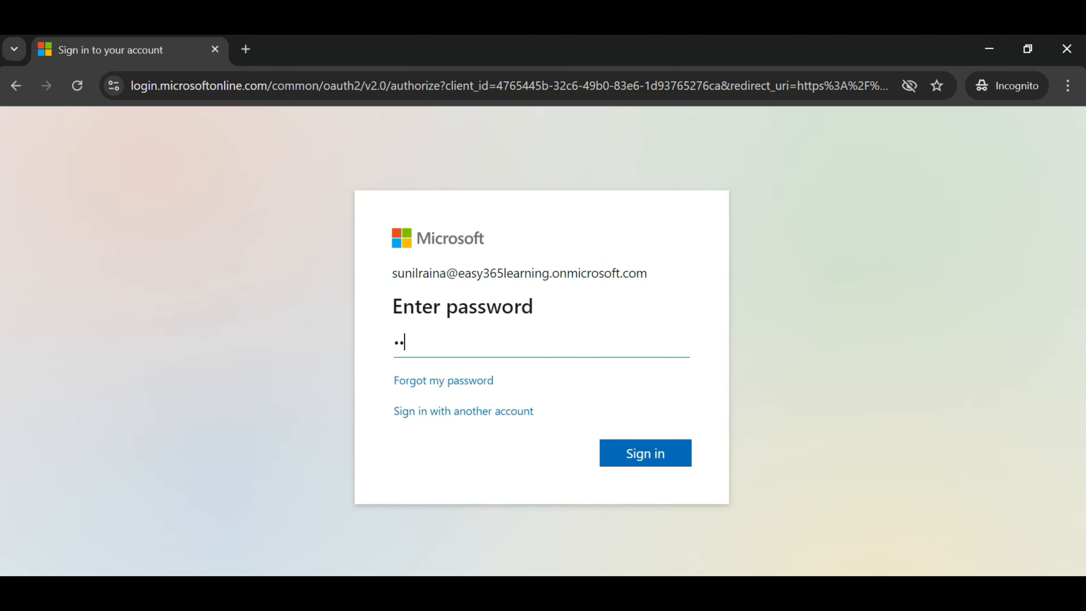
{"action": "type", "text": "•"}
{"action": "key", "text": "Return"}
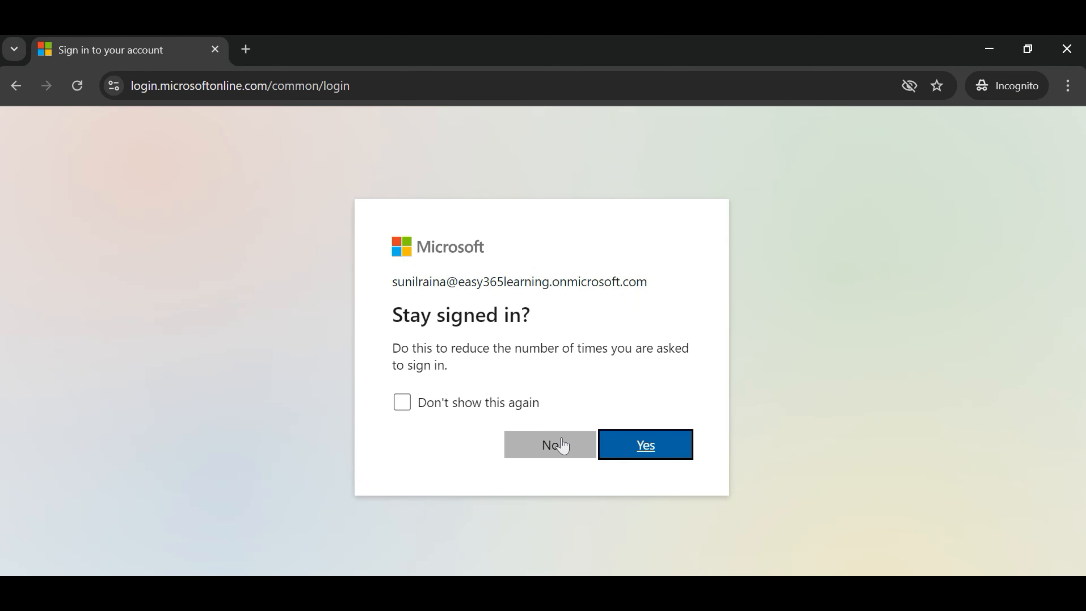
{"action": "left_click", "coordinate": [556, 444]}
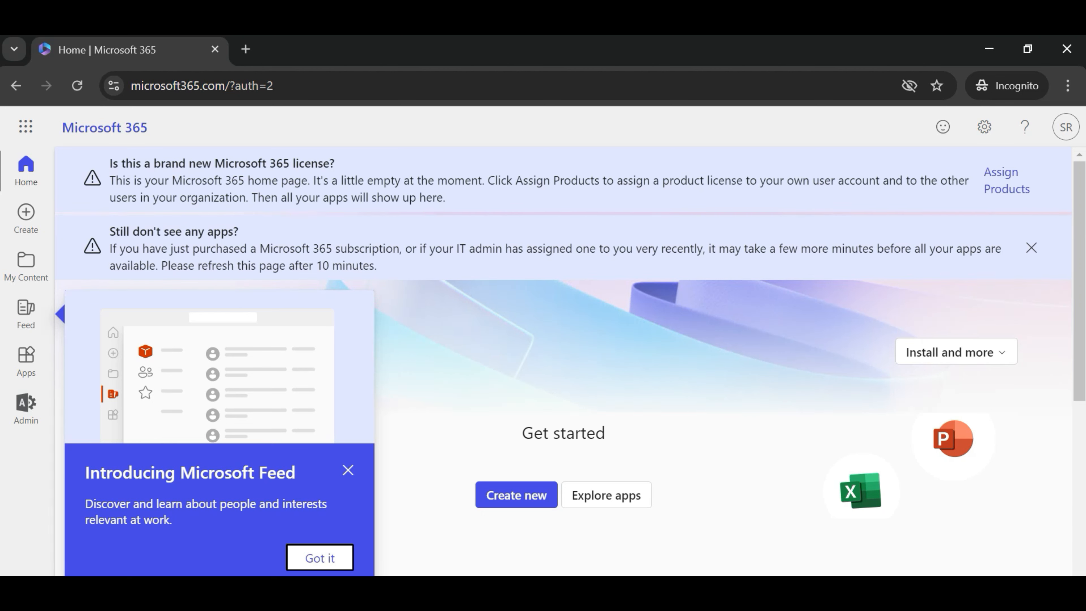
Launch the Microsoft 365 admin center from the home page's app bar.
{"action": "left_click", "coordinate": [37, 414]}
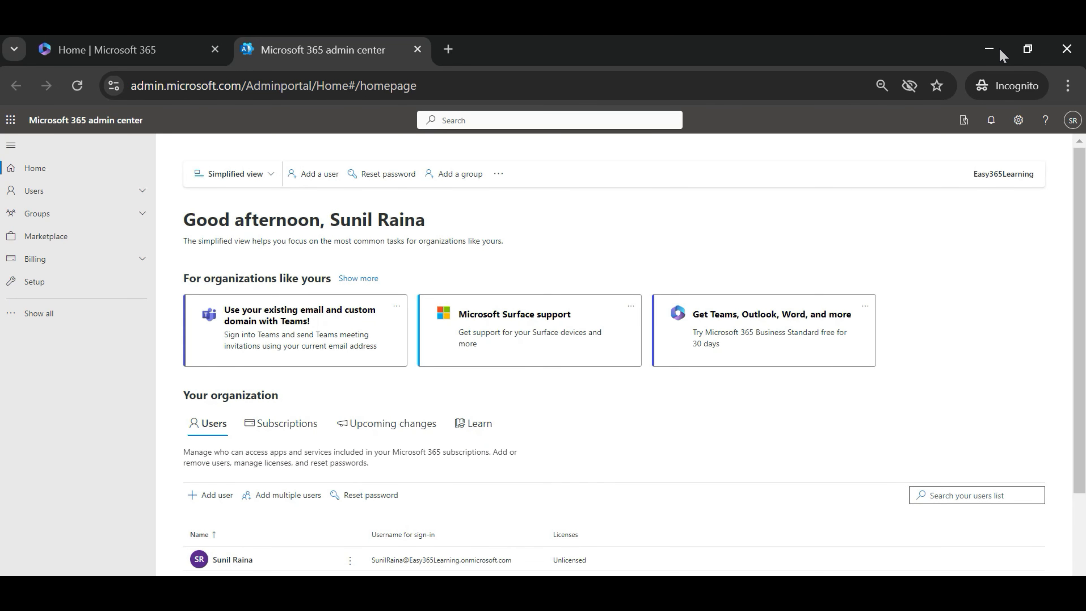
Expand the full admin navigation and go to Users > Active users.
{"action": "left_click", "coordinate": [63, 319]}
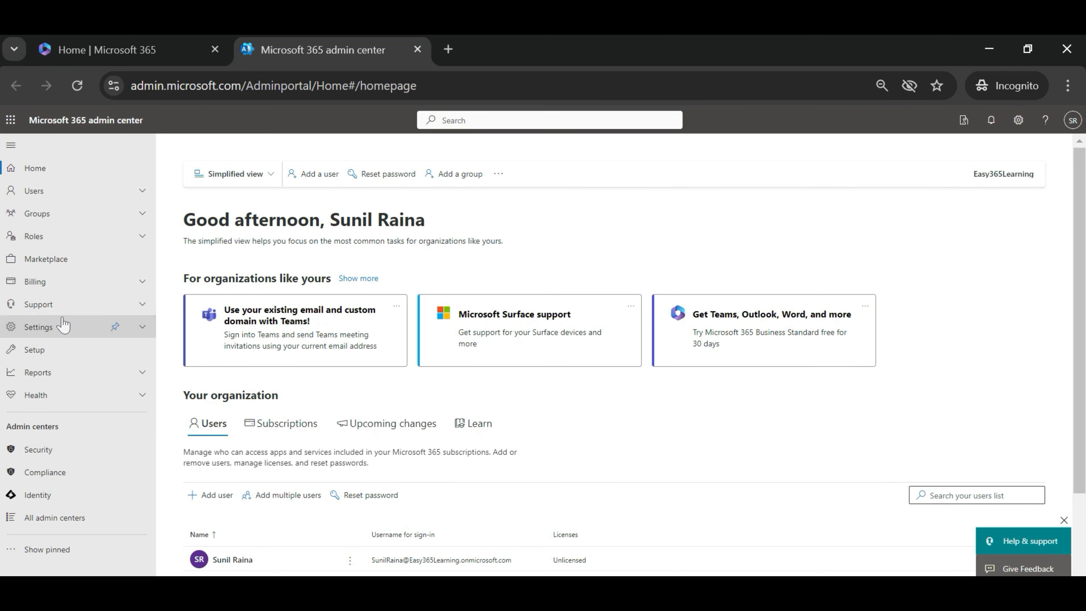
{"action": "left_click", "coordinate": [49, 197]}
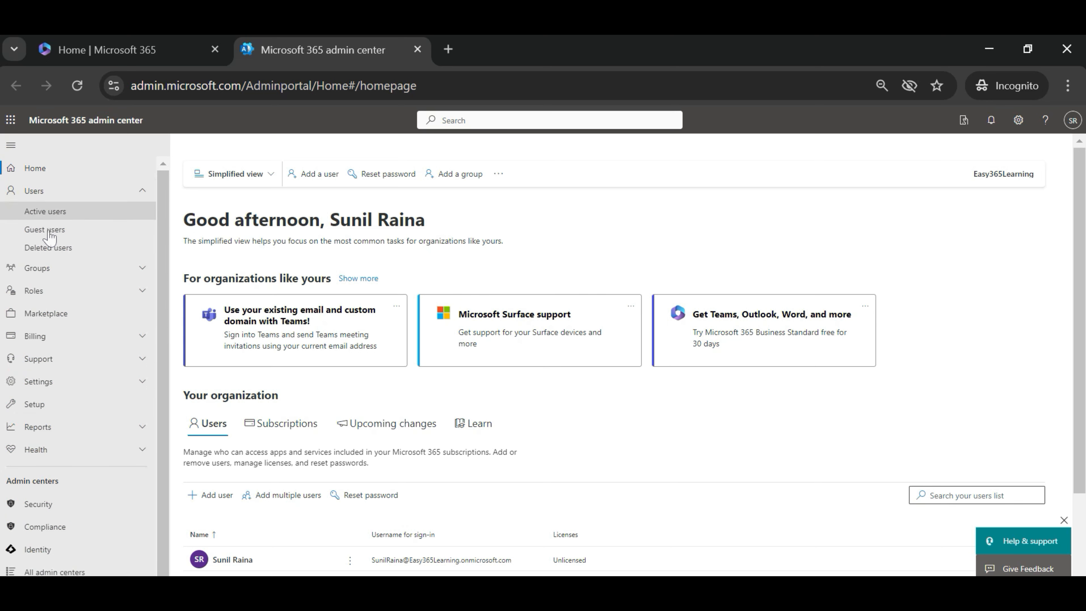
{"action": "left_click", "coordinate": [37, 268]}
{"action": "left_click", "coordinate": [38, 329]}
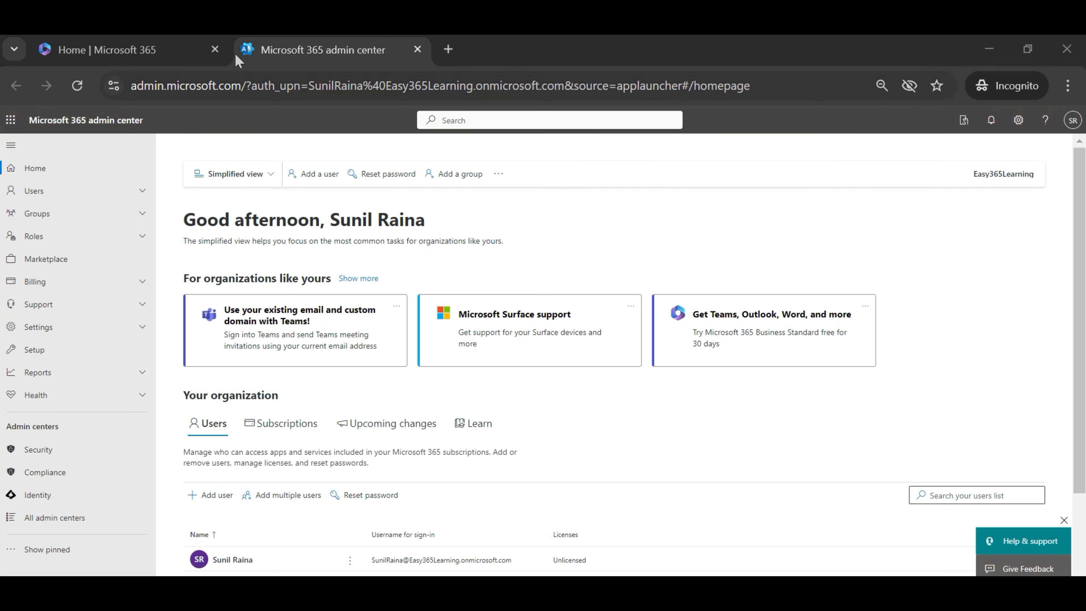
{"action": "left_click", "coordinate": [143, 191]}
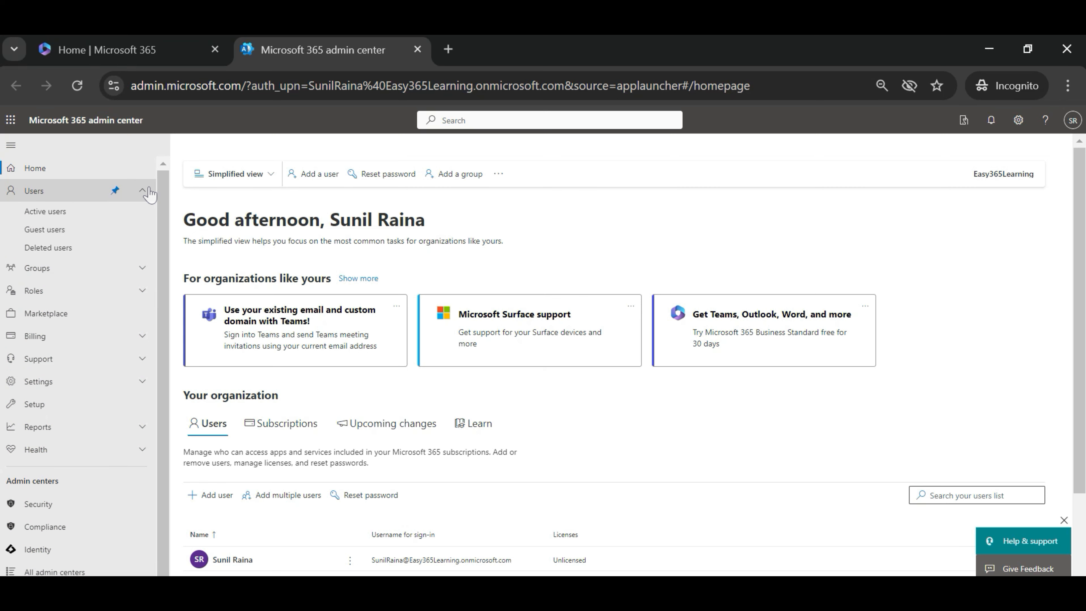
{"action": "left_click", "coordinate": [79, 214]}
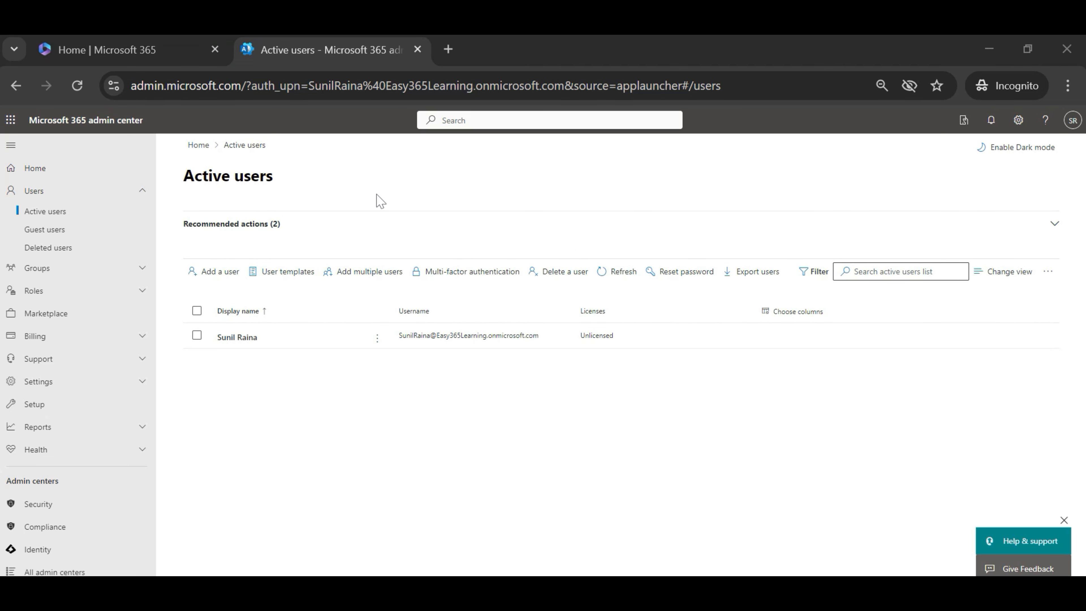
Start a new user and enter the person's first name, last name, display name and username.
{"action": "left_click", "coordinate": [220, 274]}
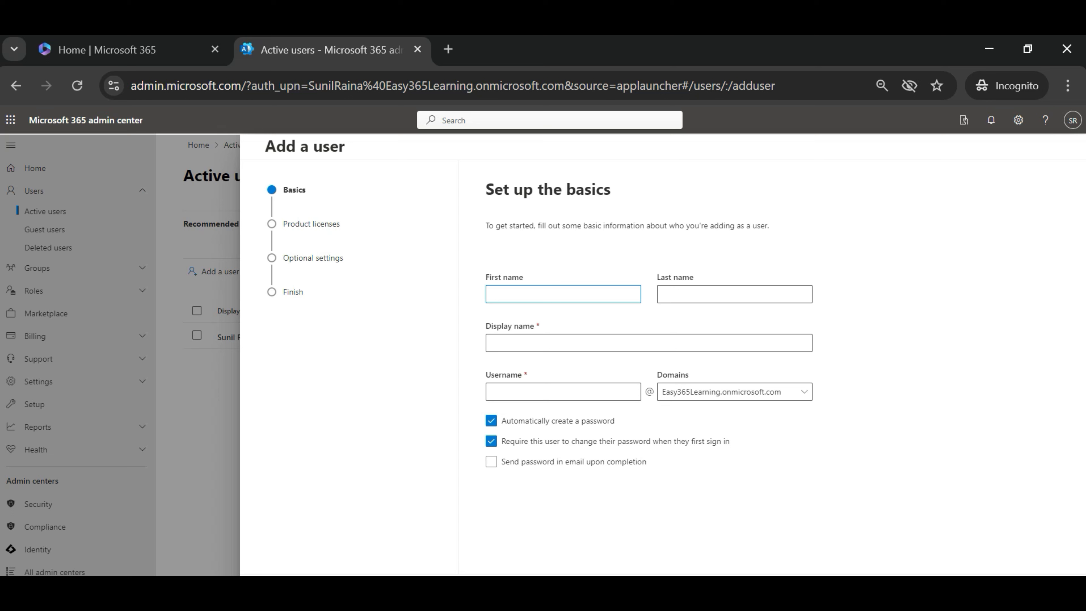
{"action": "key", "text": "Tab"}
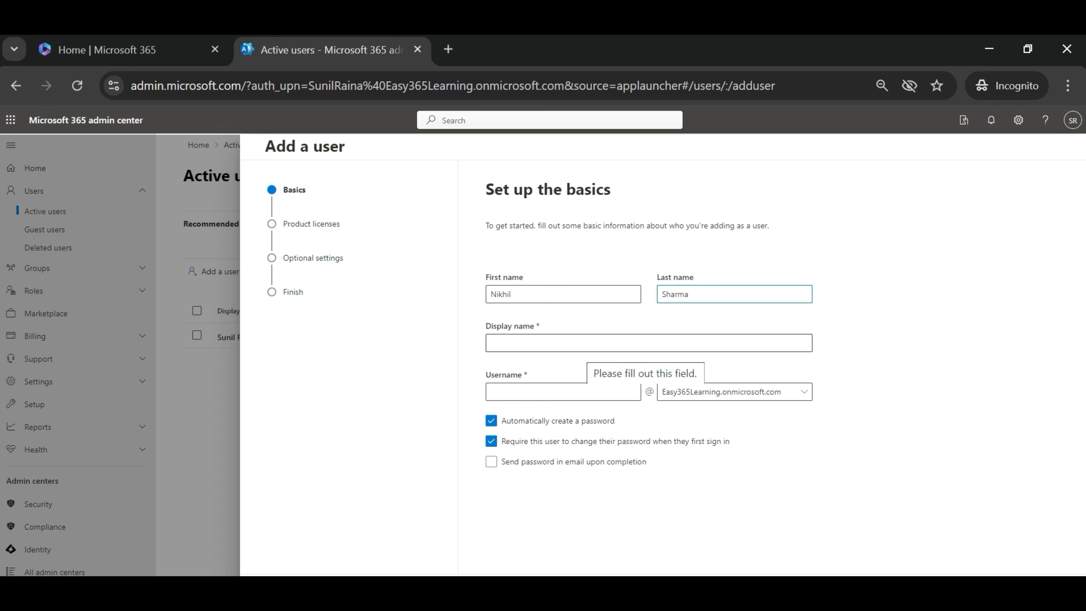
{"action": "left_click", "coordinate": [580, 345]}
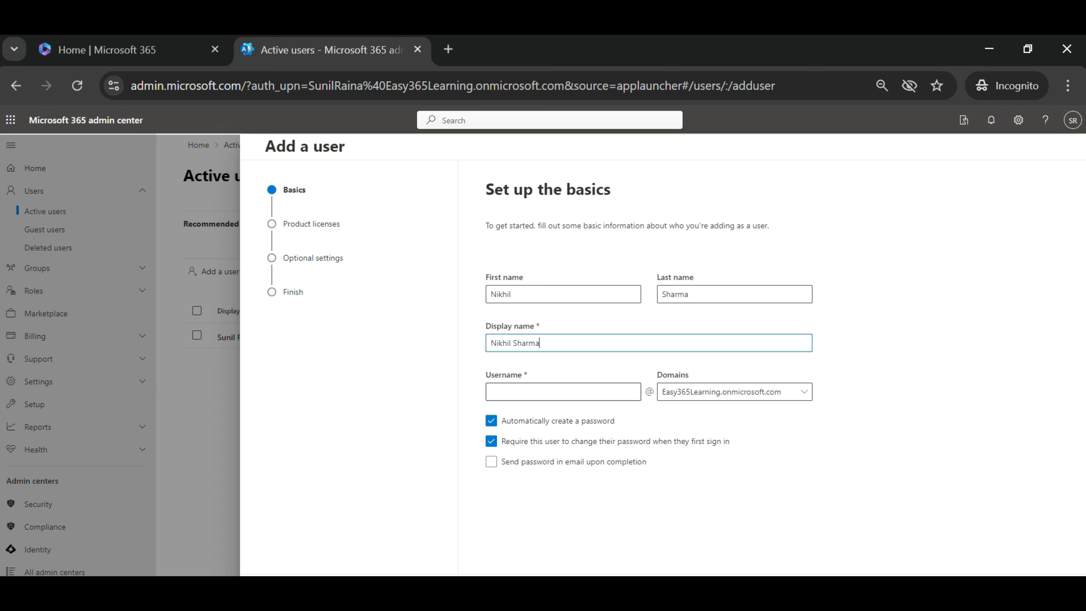
{"action": "left_click", "coordinate": [555, 393]}
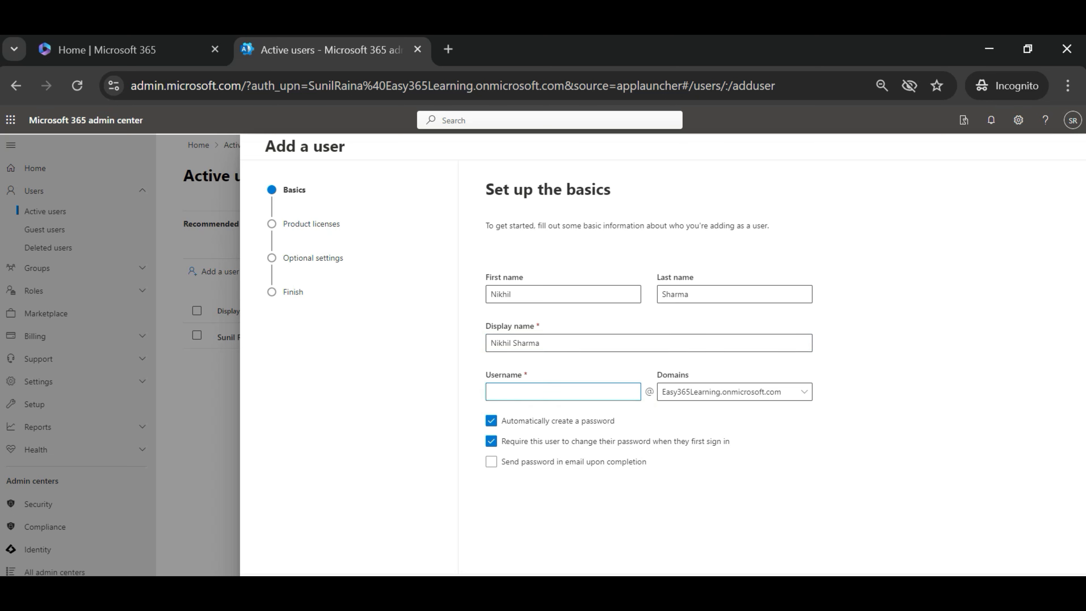
{"action": "type", "text": "Nikhil"}
{"action": "left_click", "coordinate": [536, 422]}
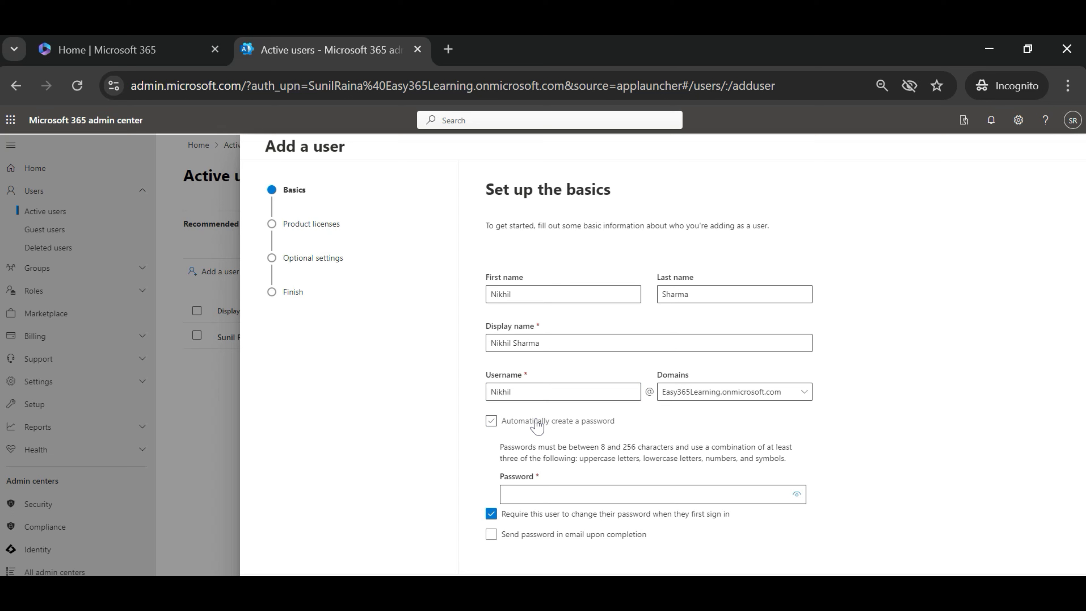
{"action": "left_click", "coordinate": [555, 494]}
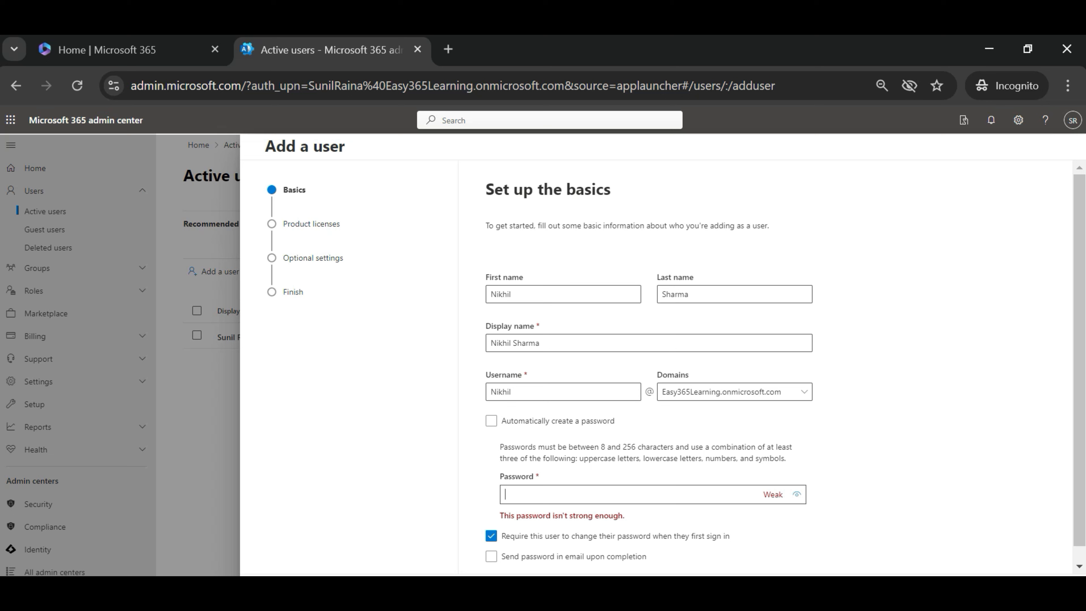
{"action": "left_click", "coordinate": [502, 423]}
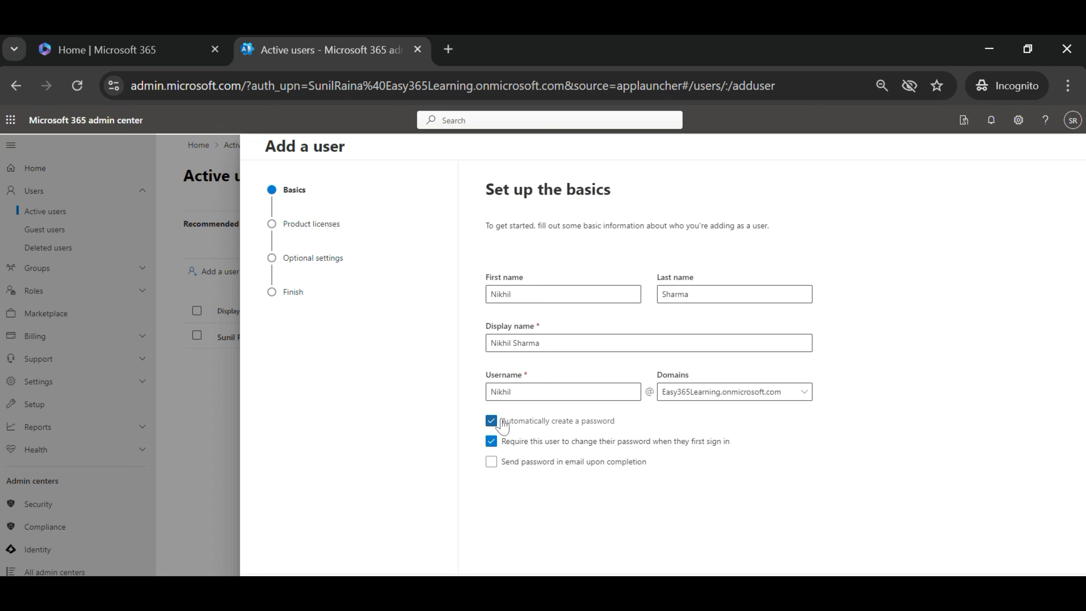
Keep first-sign-in password change required and email the password to the admin and the new user's address.
{"action": "left_click", "coordinate": [522, 442]}
{"action": "left_click", "coordinate": [521, 442]}
{"action": "left_click", "coordinate": [522, 461]}
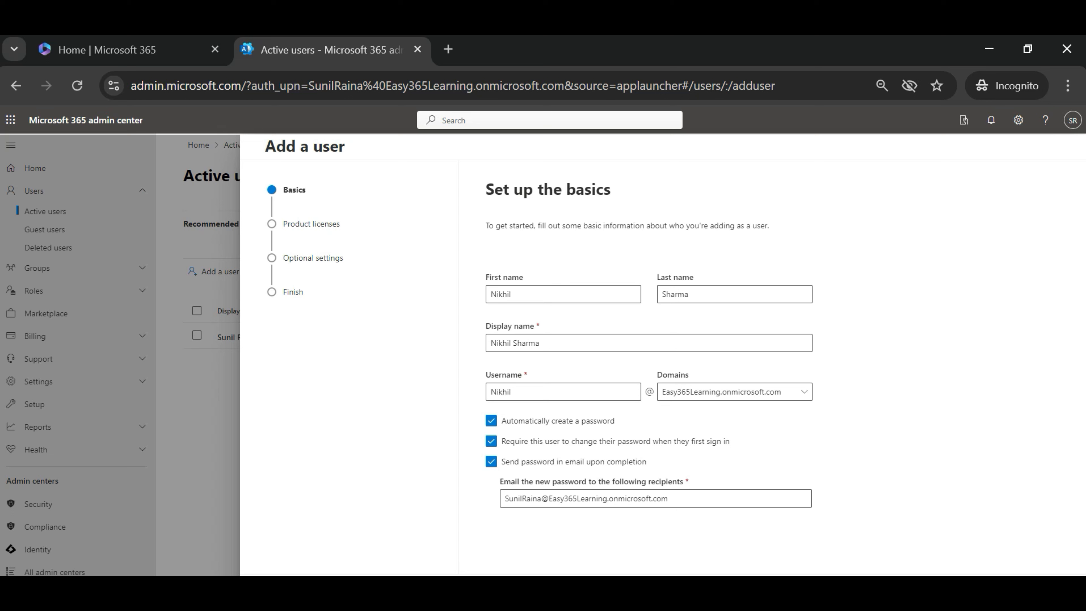
{"action": "type", "text": ";"}
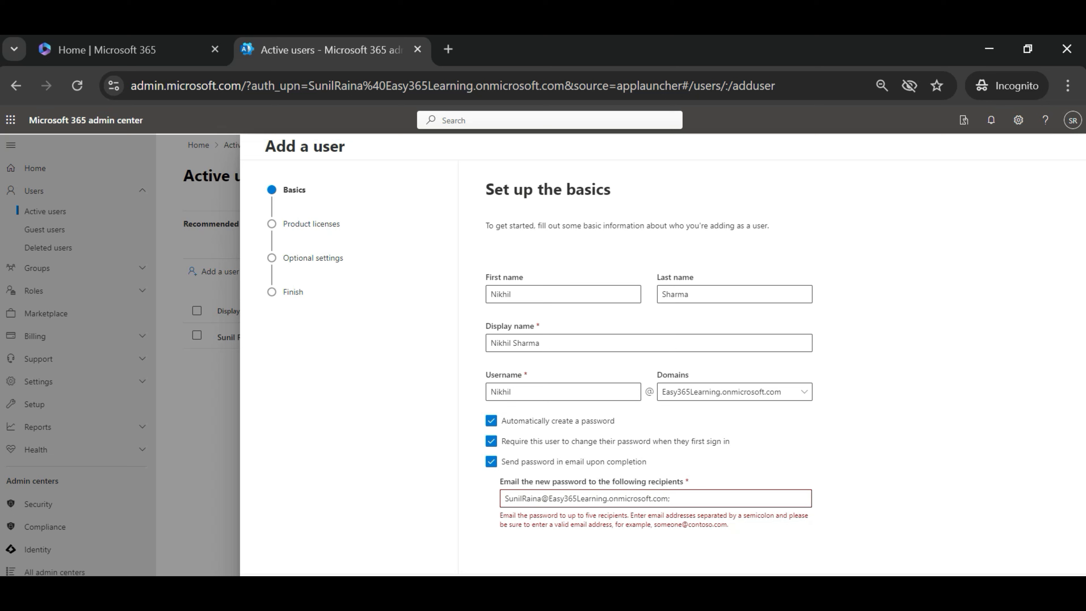
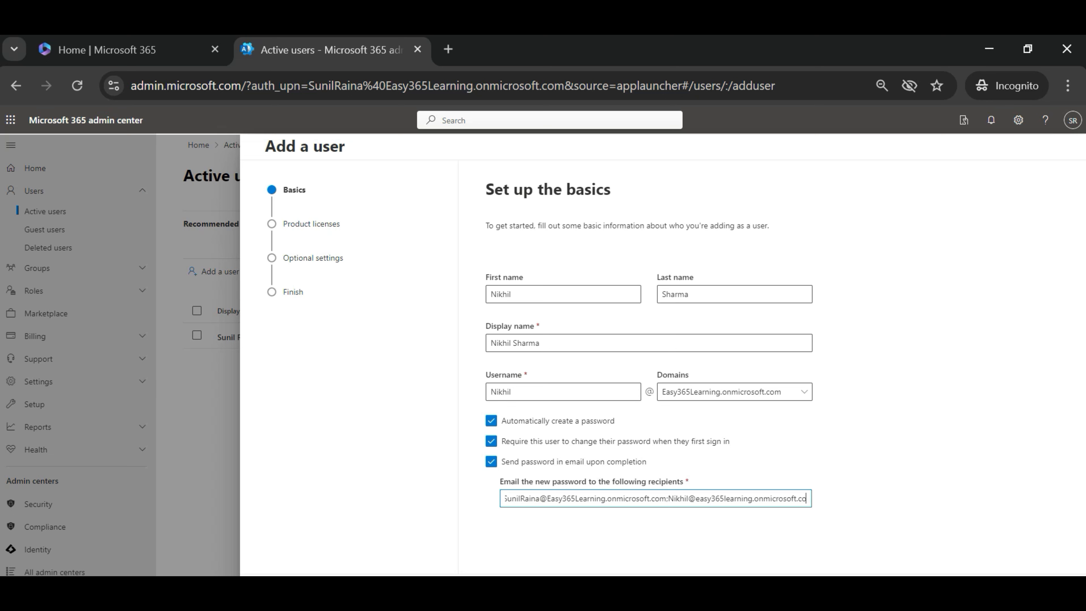
{"action": "left_click", "coordinate": [776, 460]}
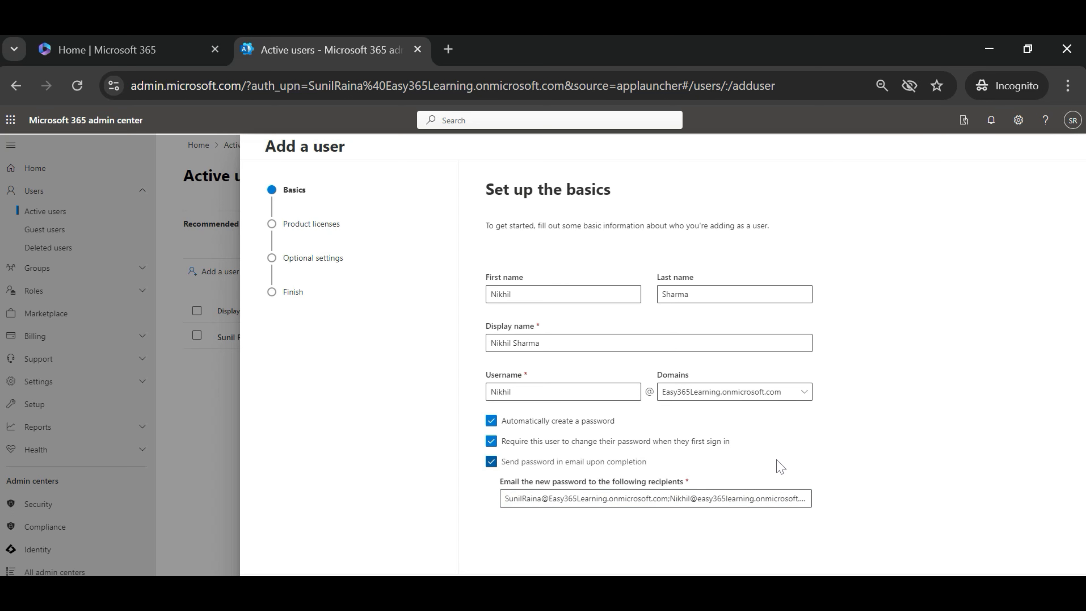
Turn off the password email and create the user without a product license.
{"action": "left_click", "coordinate": [496, 462]}
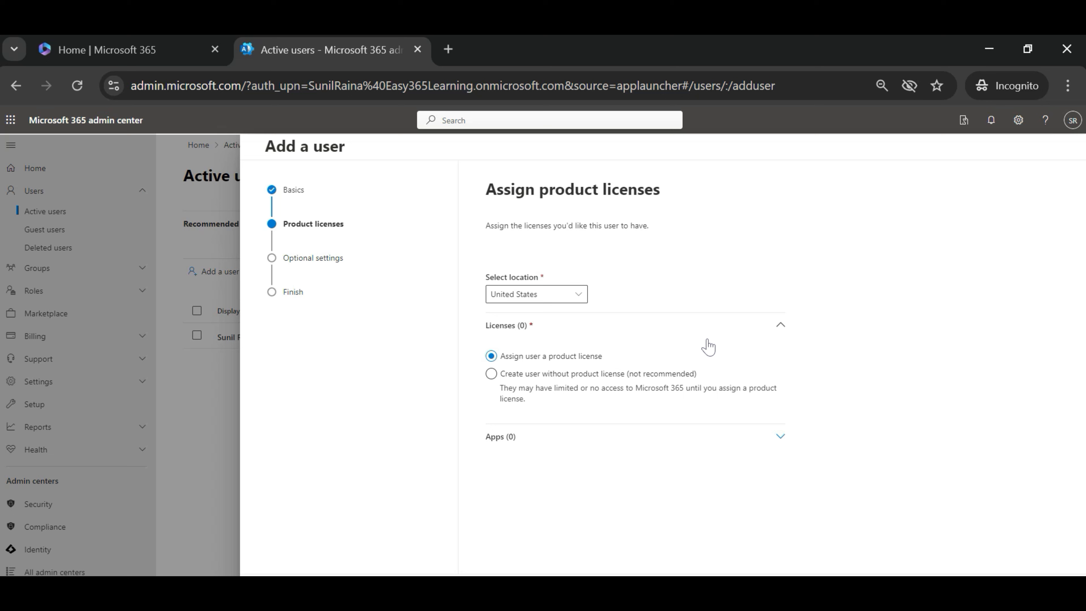
{"action": "left_click", "coordinate": [511, 387]}
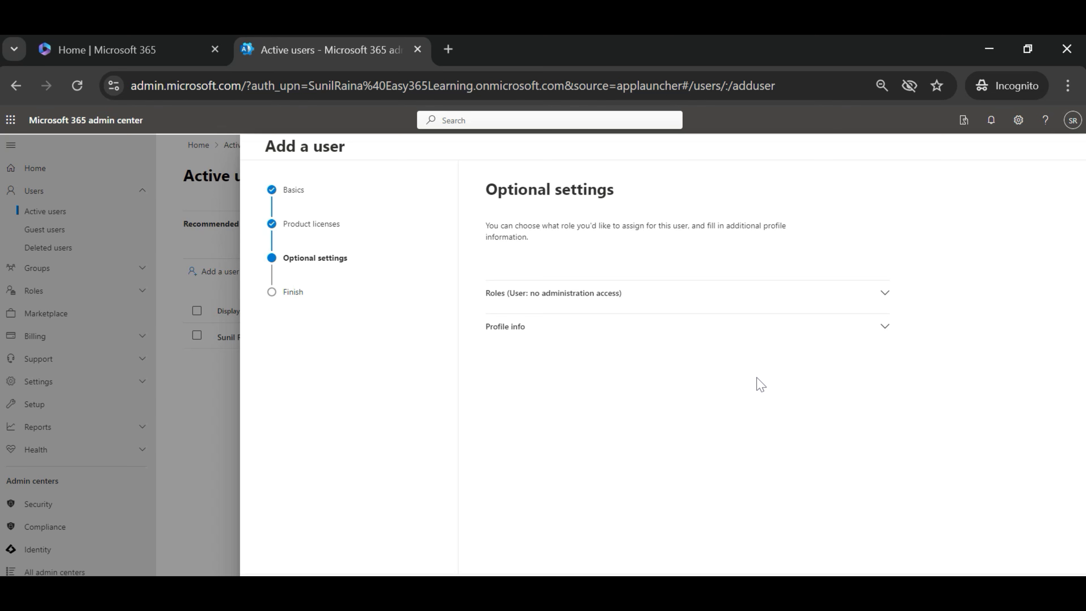
Skip the optional profile info and finish adding the user.
{"action": "left_click", "coordinate": [894, 337]}
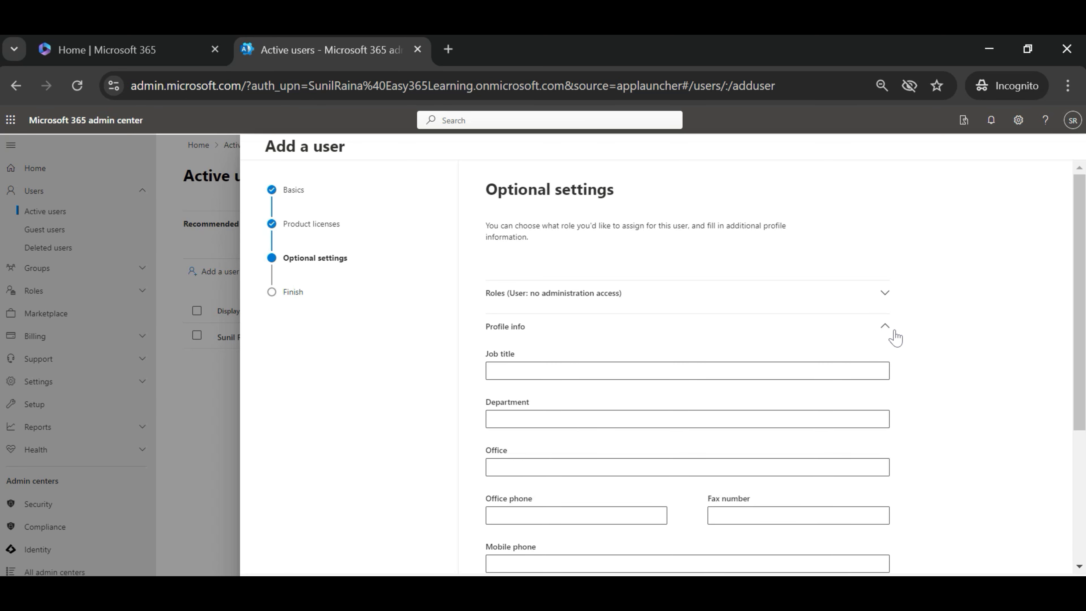
{"action": "scroll", "coordinate": [1078, 333], "scroll_direction": "down", "scroll_amount": 3}
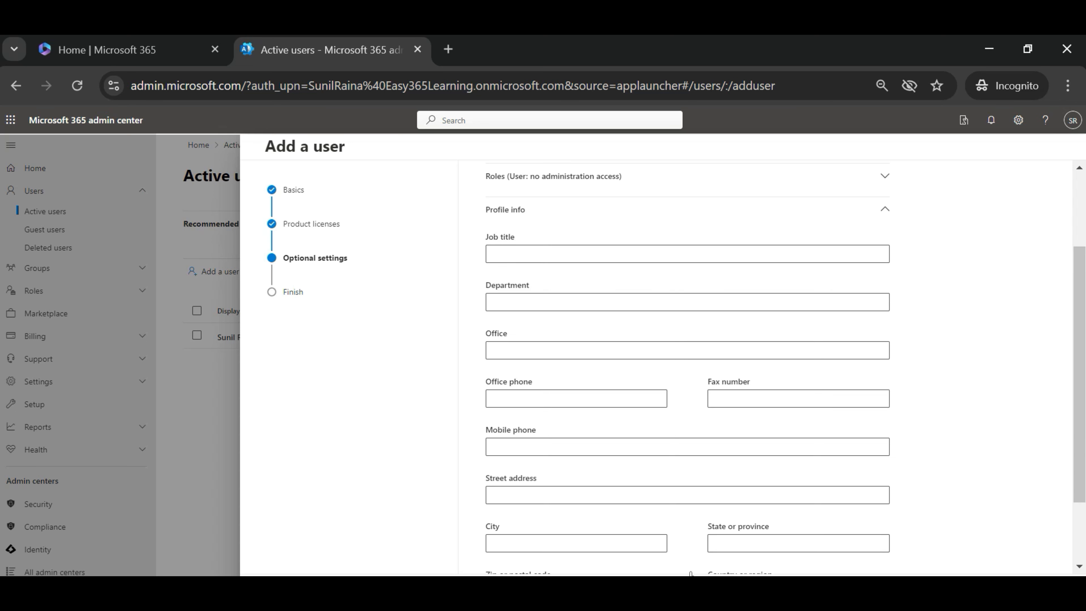
{"action": "left_click", "coordinate": [337, 592]}
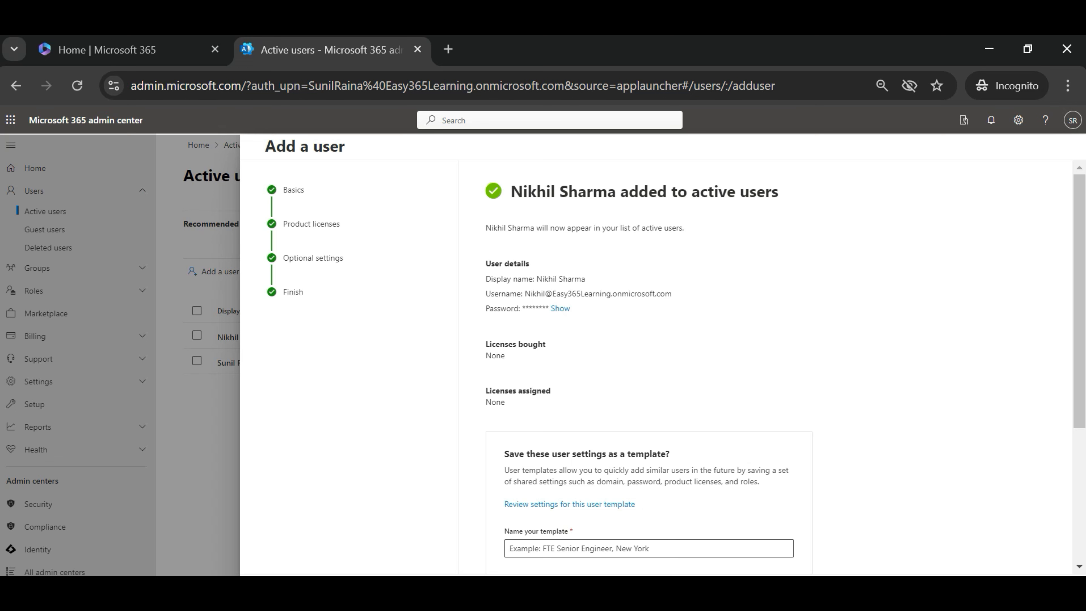
Close the Add a user panel to return to the Active users list.
{"action": "key", "text": "Escape"}
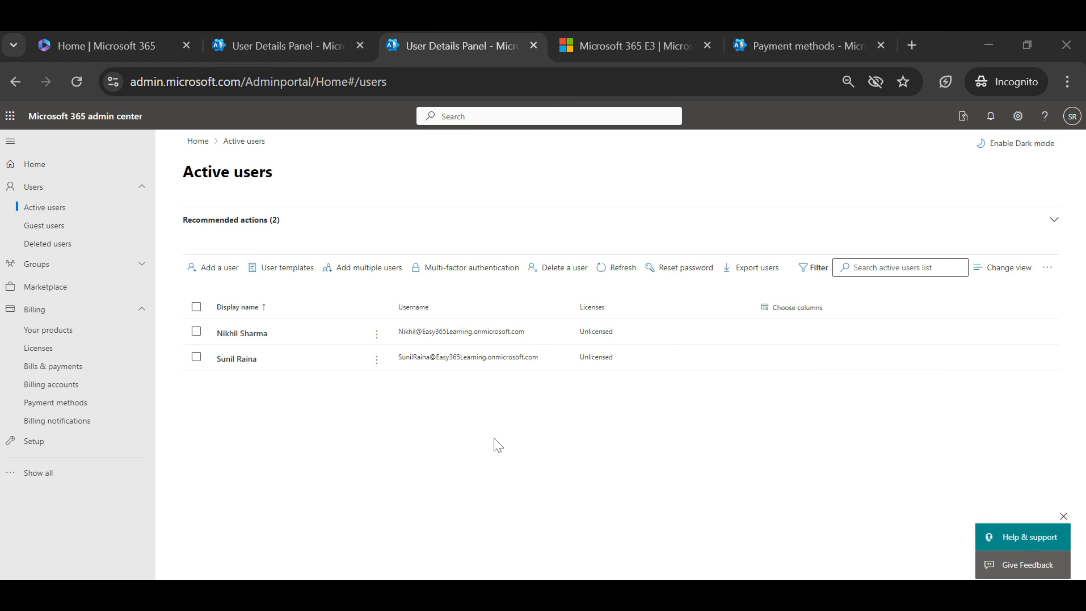
Open the new user's details on the Licenses and apps tab.
{"action": "left_click", "coordinate": [249, 340]}
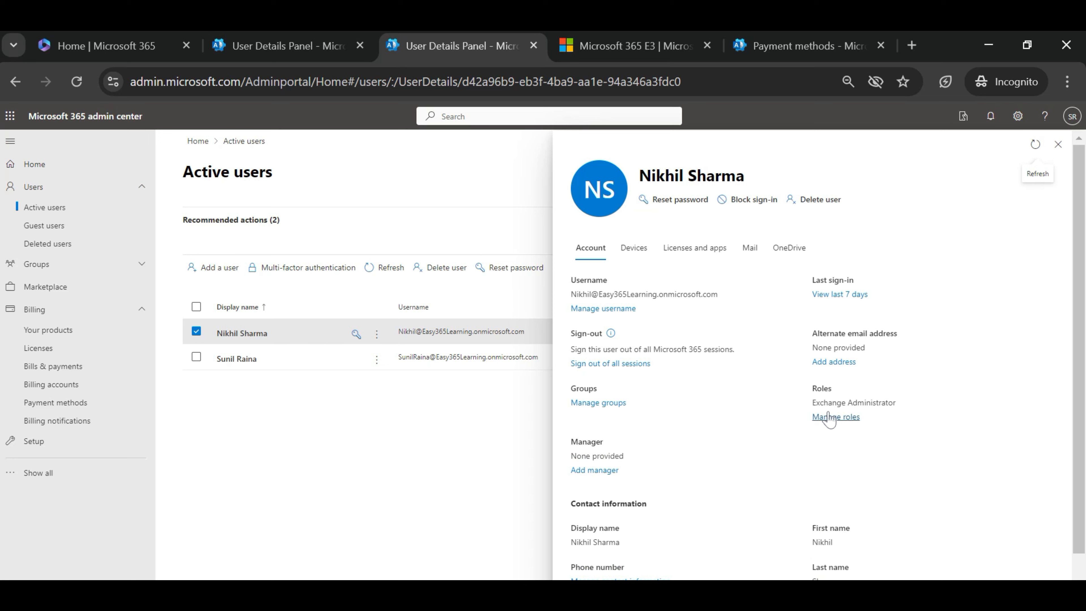
{"action": "left_click", "coordinate": [721, 255]}
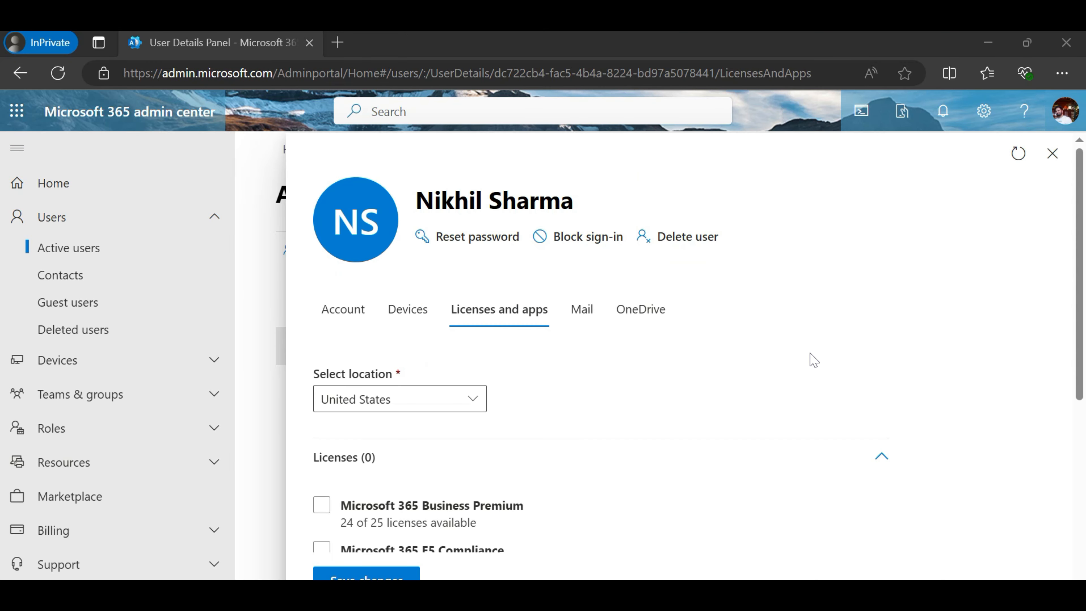
Assign the Office 365 E5 license to the new user and save the change.
{"action": "left_click_drag", "start_coordinate": [1079, 242], "coordinate": [1084, 408]}
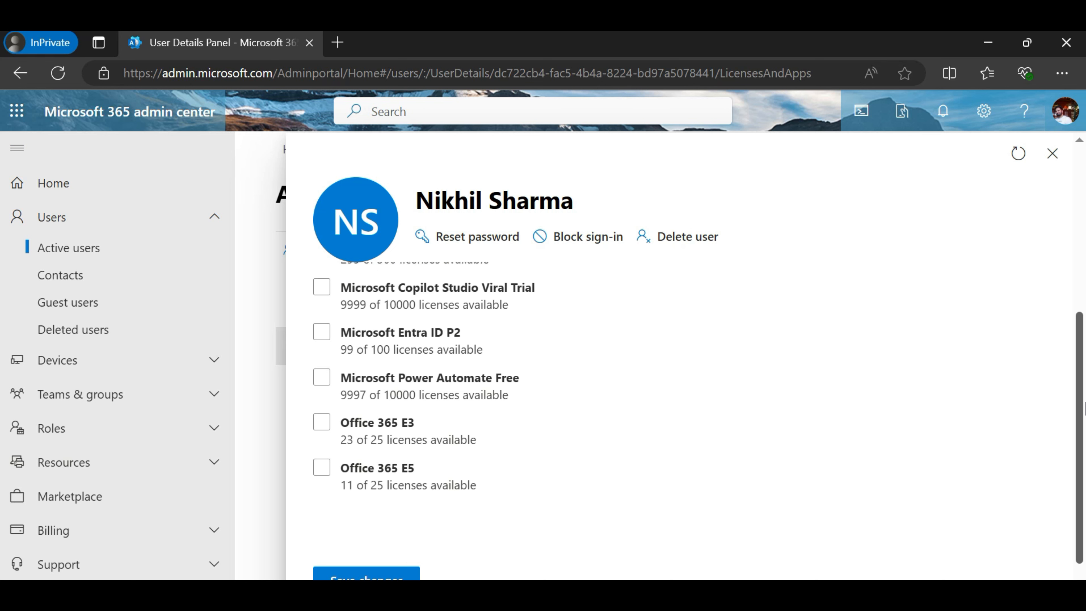
{"action": "left_click", "coordinate": [763, 372]}
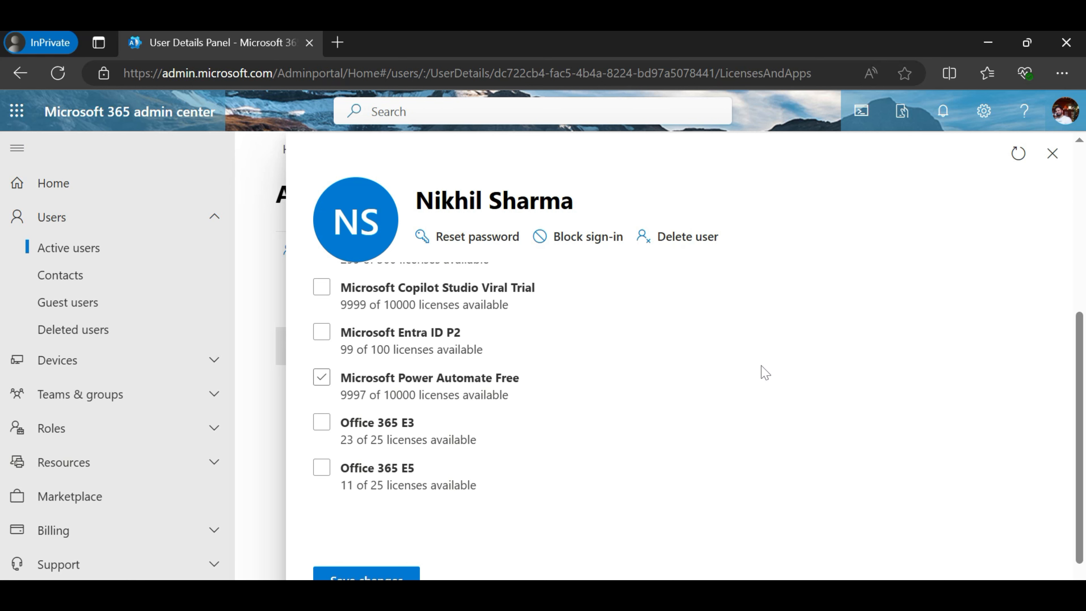
{"action": "left_click", "coordinate": [332, 470]}
{"action": "left_click", "coordinate": [408, 575]}
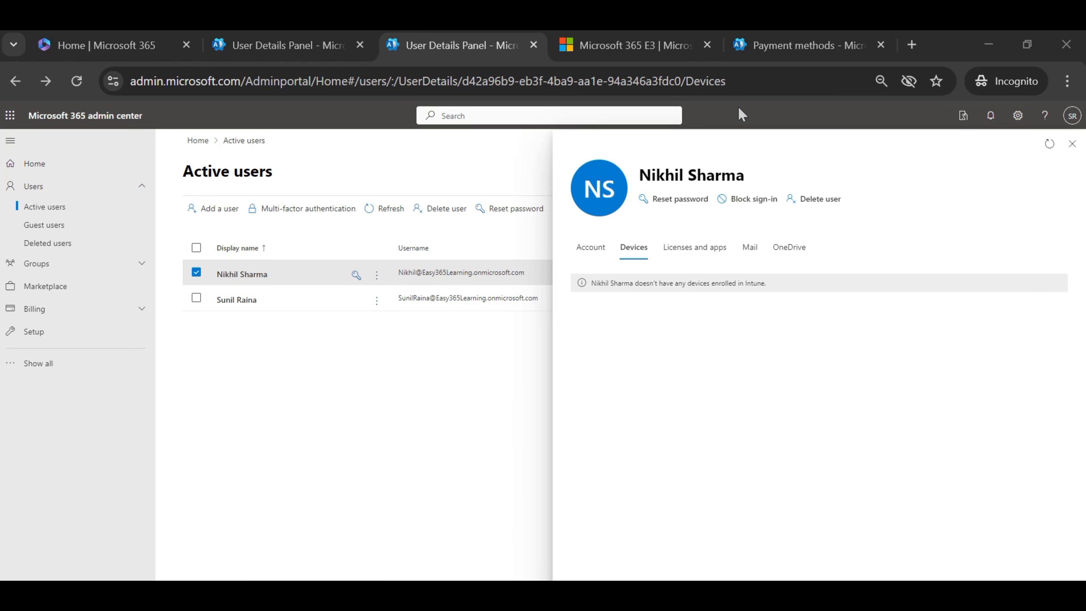
Open the new user's Manage admin roles page from their Account details.
{"action": "left_click", "coordinate": [595, 247]}
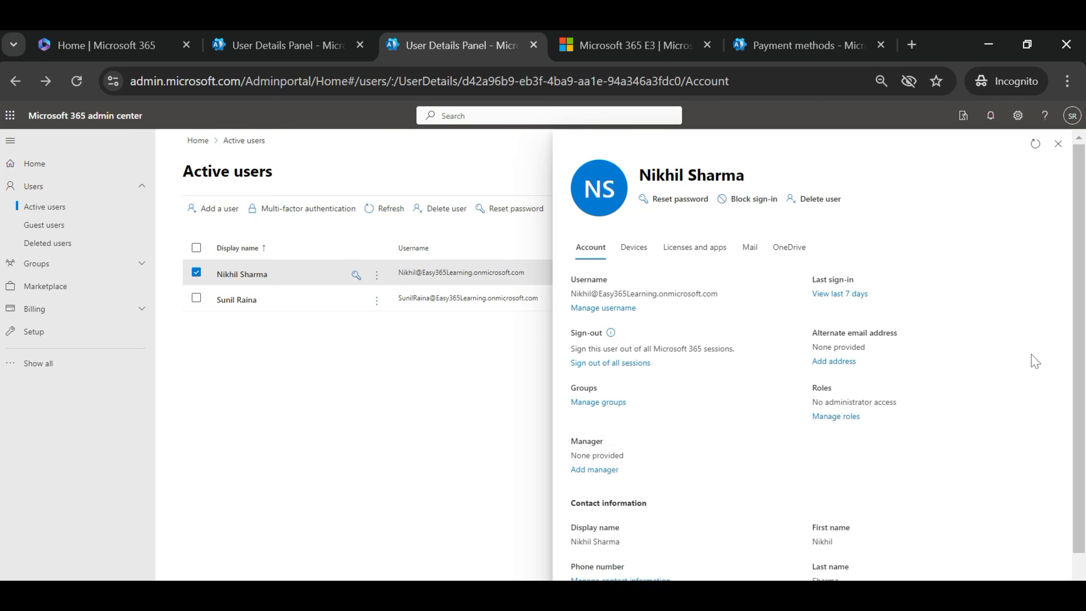
{"action": "left_click", "coordinate": [836, 417]}
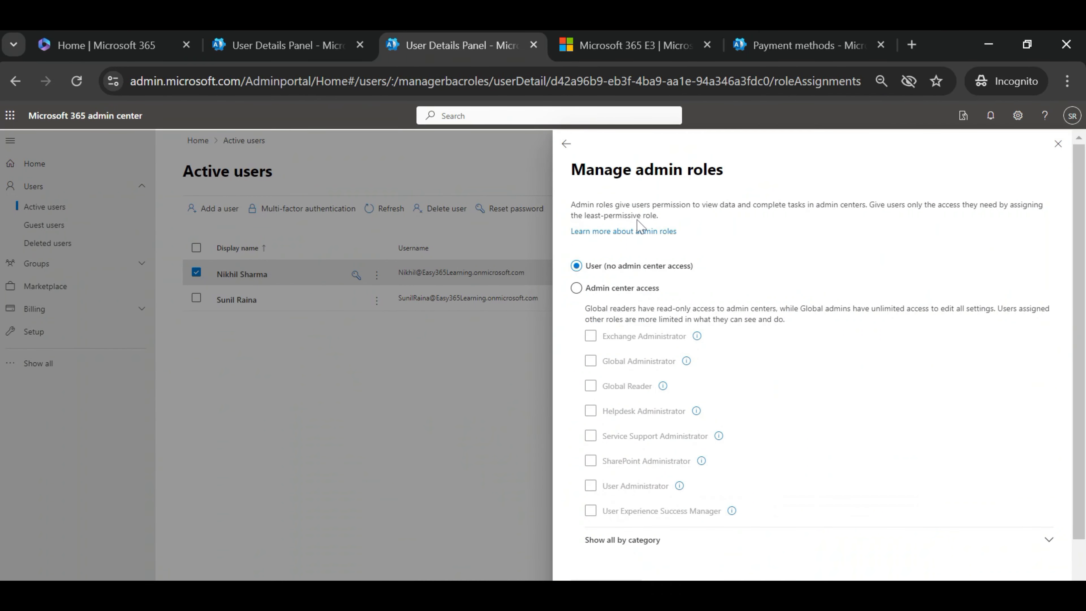
Switch the user to Admin center access, assign the Exchange Administrator role, and save.
{"action": "left_click", "coordinate": [617, 288]}
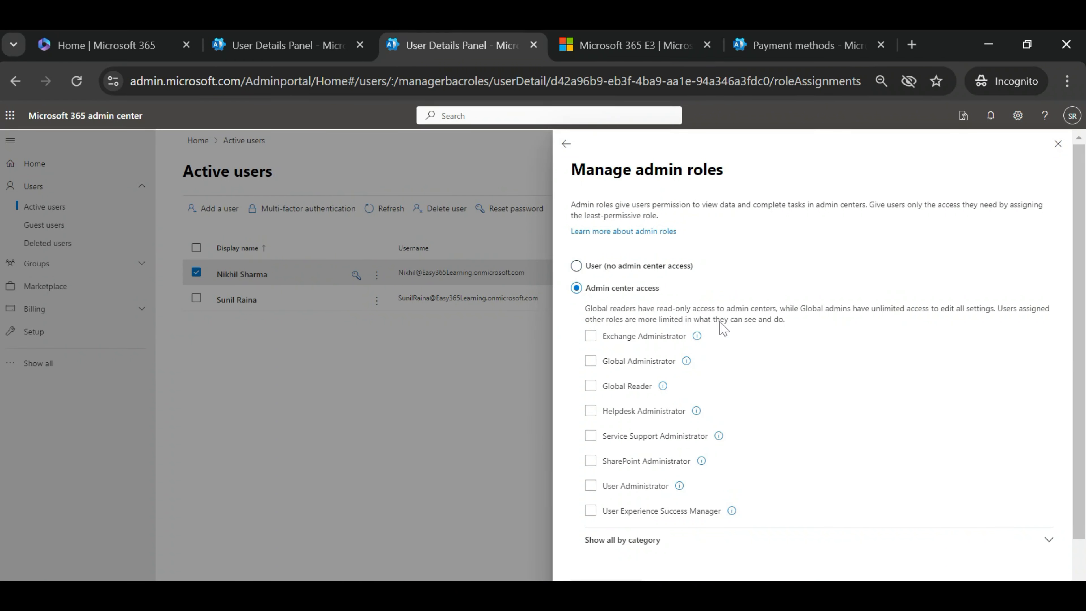
{"action": "left_click", "coordinate": [592, 337]}
{"action": "left_click", "coordinate": [605, 584]}
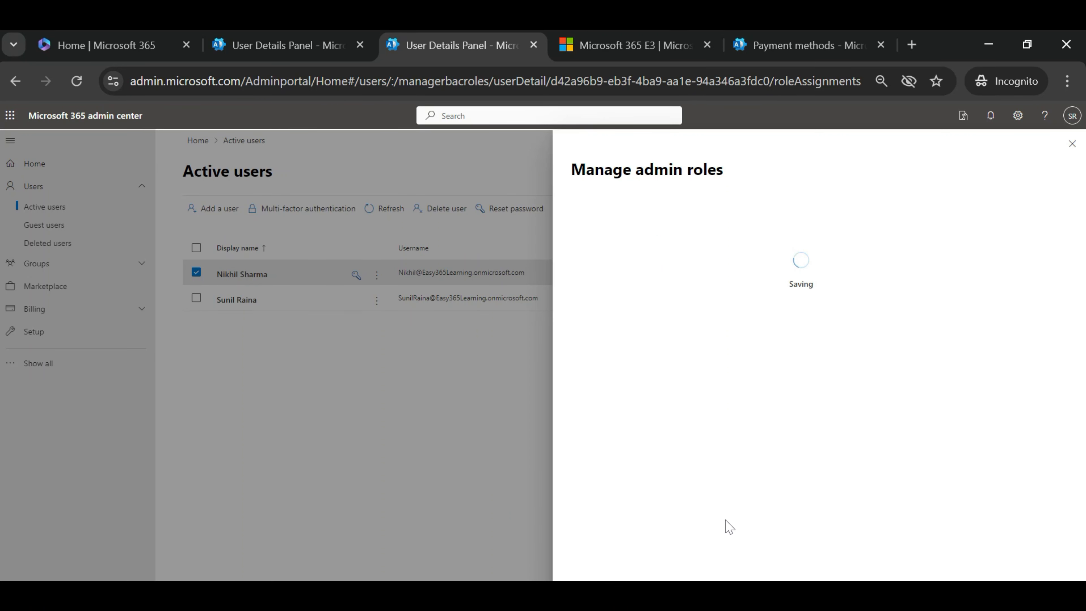